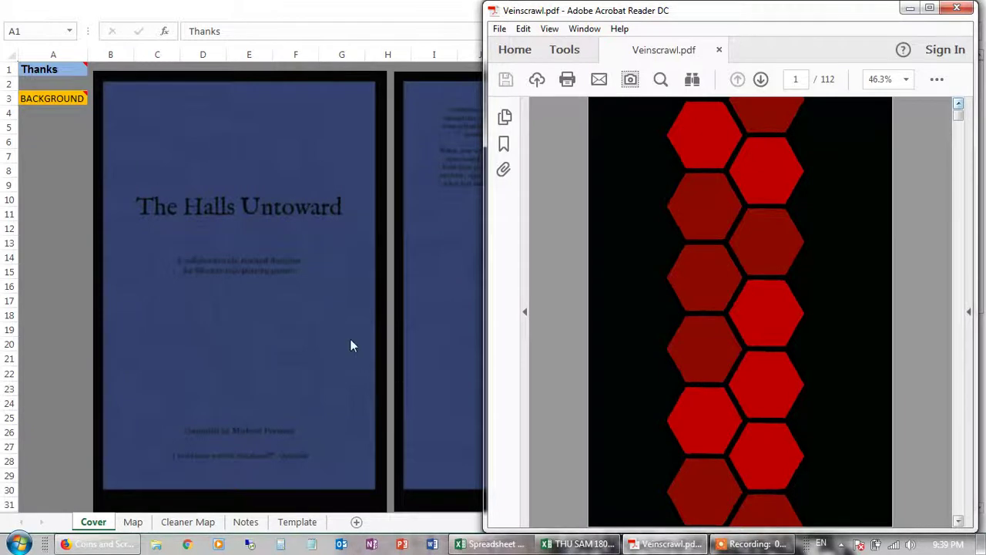
# Move the Veinscrawl PDF aside to reveal The Halls Untoward cover sheet with its credits.
pyautogui.hotkey('alt', 'Tab')
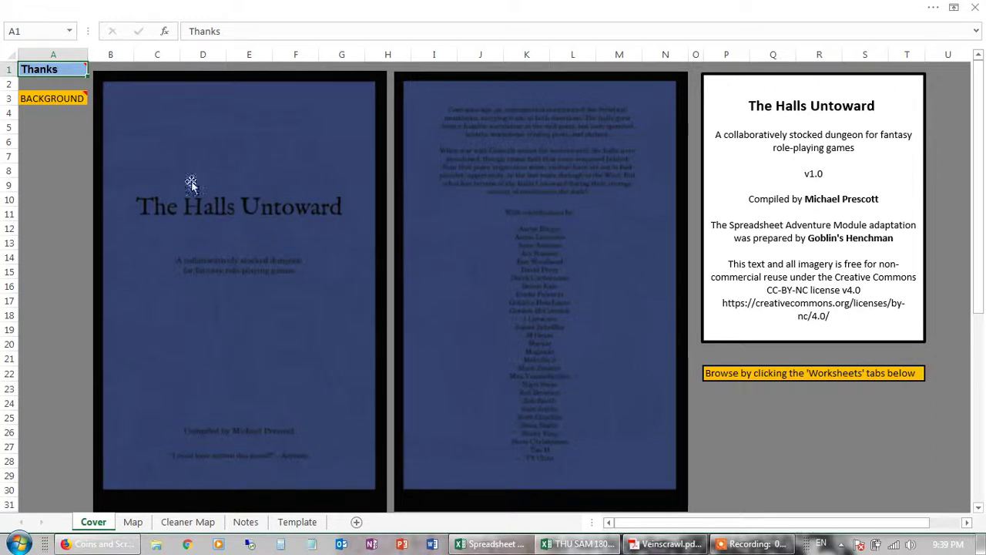
# Browse the Map sheet's numbered dungeon map, then bring the Veinscrawl PDF back up.
pyautogui.click(133, 521)
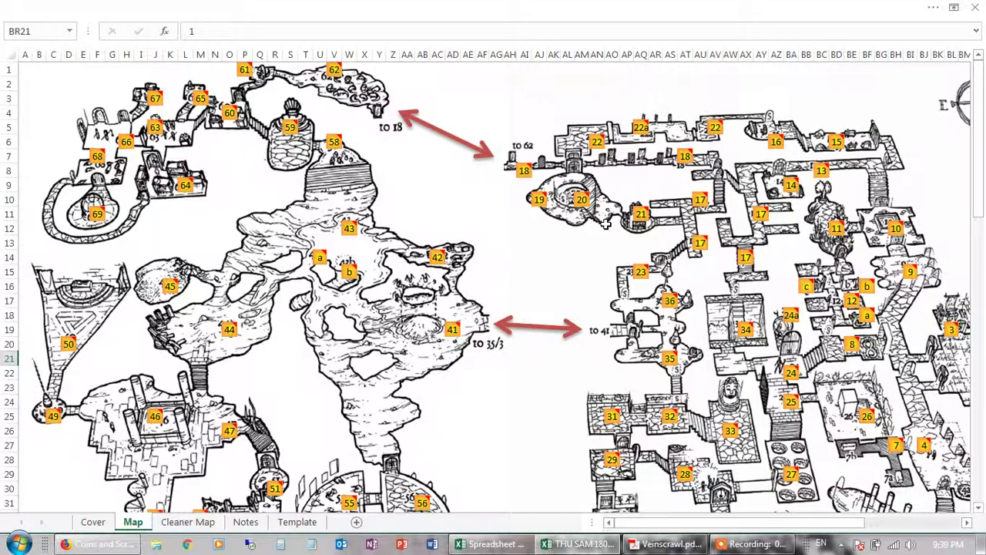
pyautogui.moveTo(639, 212)
pyautogui.moveTo(983, 163); pyautogui.dragTo(983, 223)
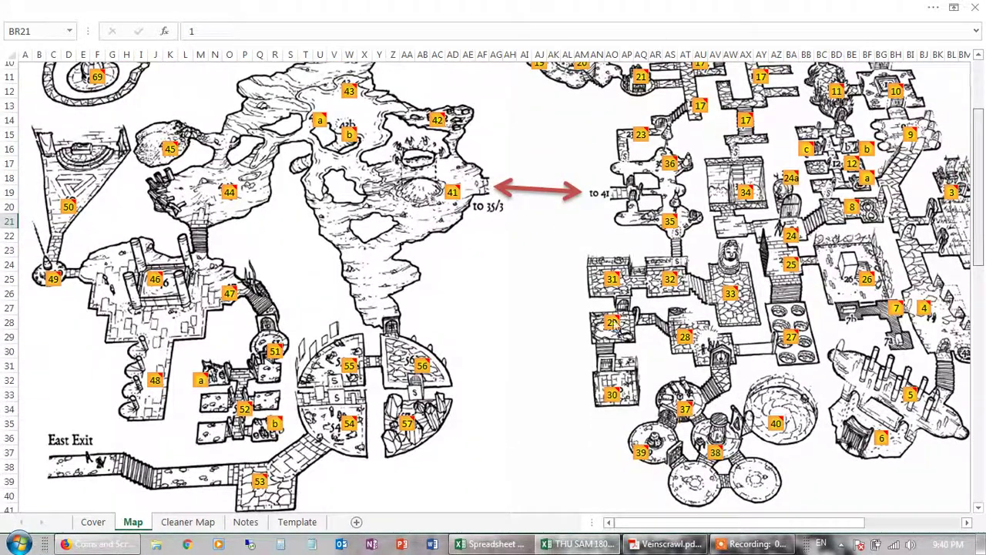
pyautogui.scroll(-1, 586, 332)
pyautogui.click(675, 545)
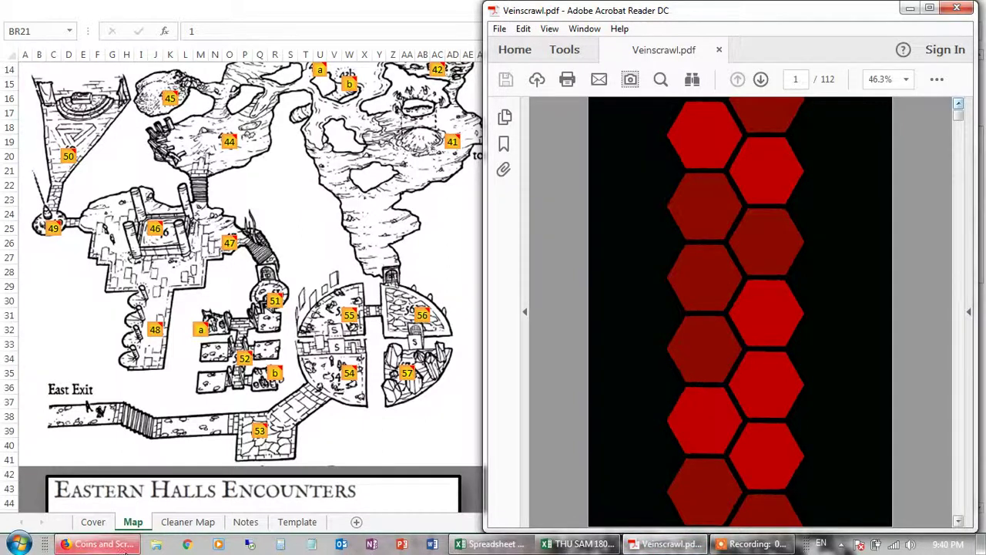
# Bring up the Coins and Scrolls blog and scroll the Veinscrawl post to its hex map.
pyautogui.click(115, 545)
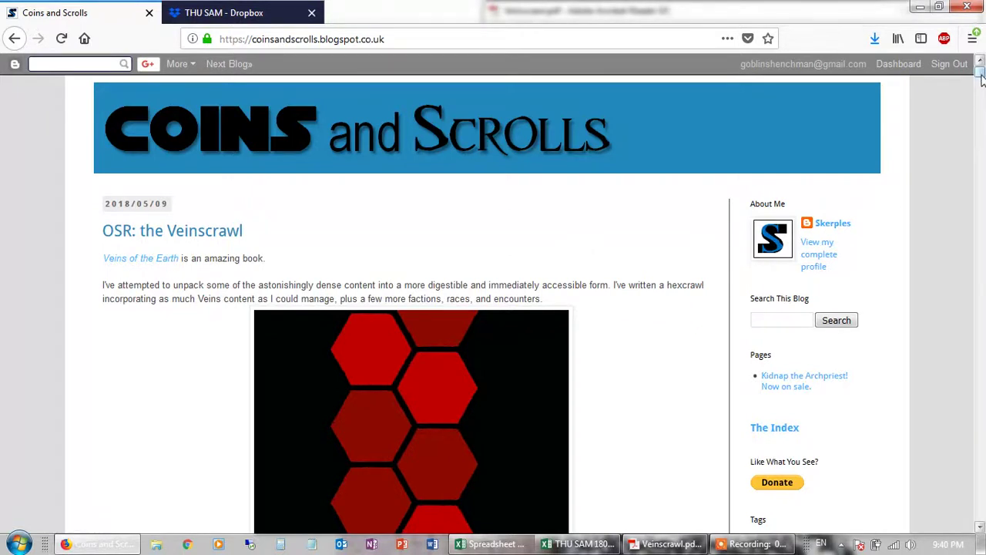
pyautogui.moveTo(982, 80); pyautogui.dragTo(981, 88)
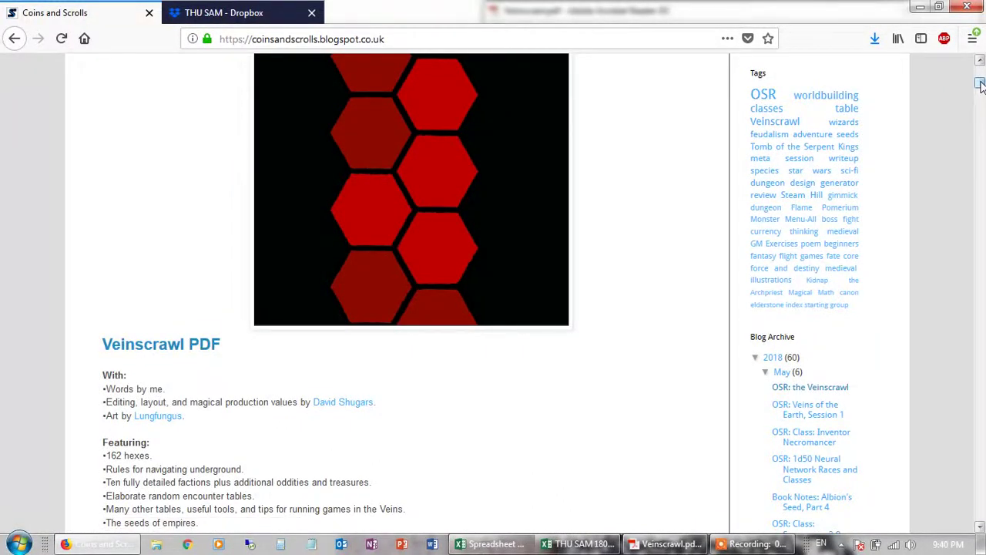
pyautogui.moveTo(981, 86); pyautogui.dragTo(980, 100)
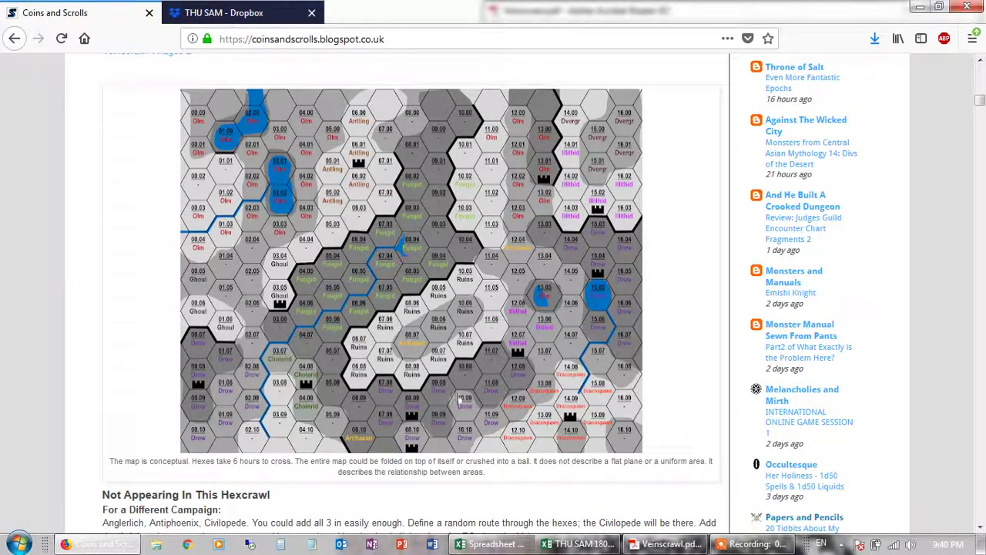
# Bring the Veinscrawl PDF forward and scroll down to page 61, Olm Villages.
pyautogui.click(667, 544)
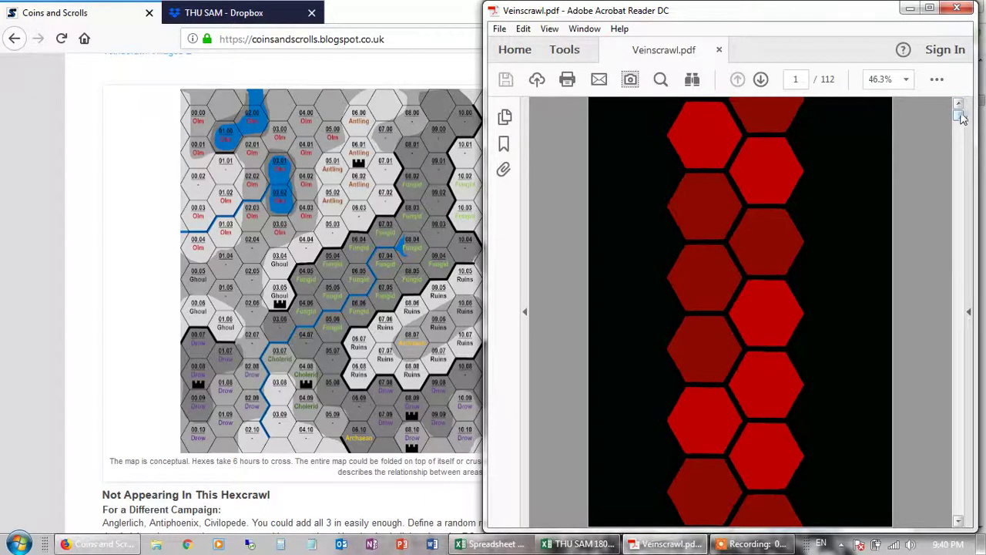
pyautogui.moveTo(961, 117); pyautogui.dragTo(964, 306)
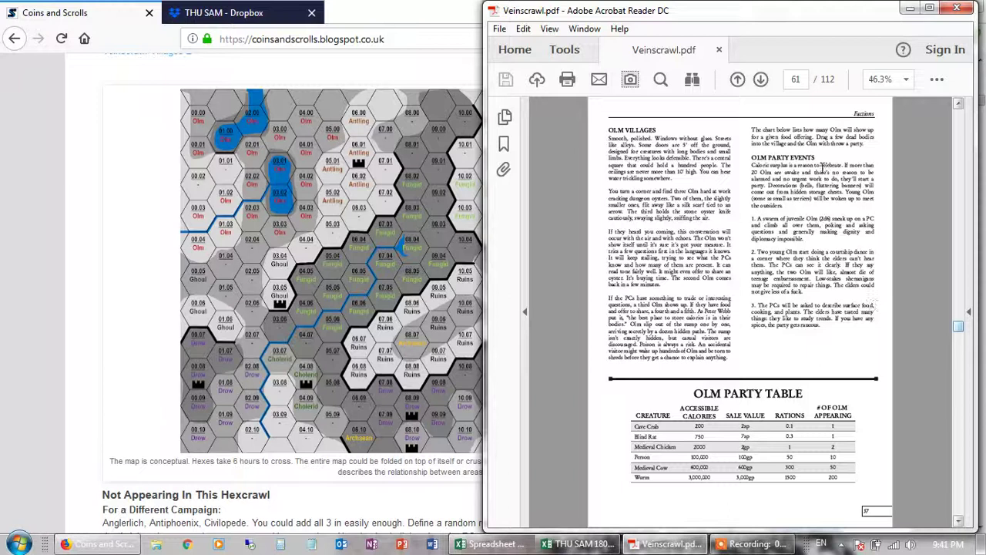
# Jump the PDF to page 87's Hexes chapter, skim the entries, then return to the blog map.
pyautogui.click(798, 78)
pyautogui.write('87')
pyautogui.press('Return')
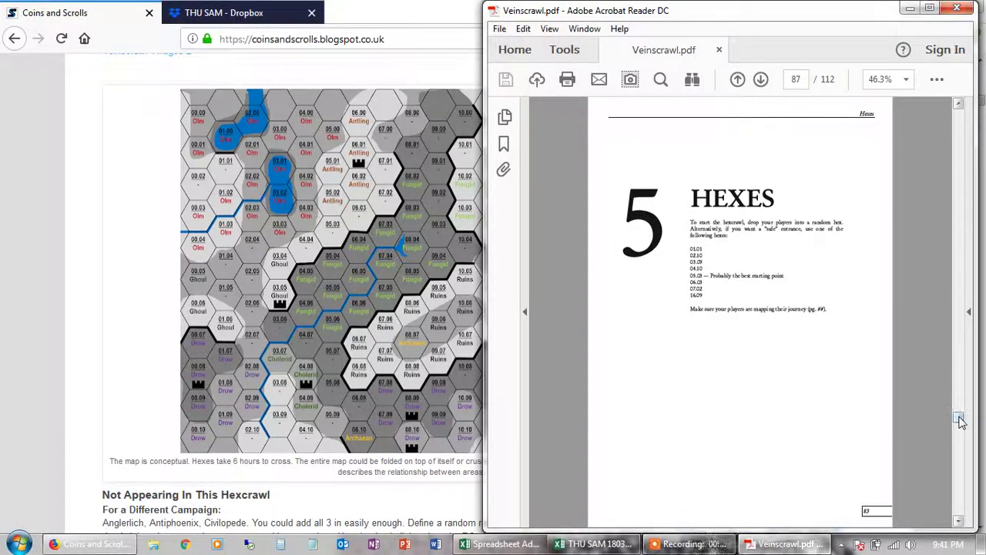
pyautogui.moveTo(959, 422); pyautogui.dragTo(962, 482)
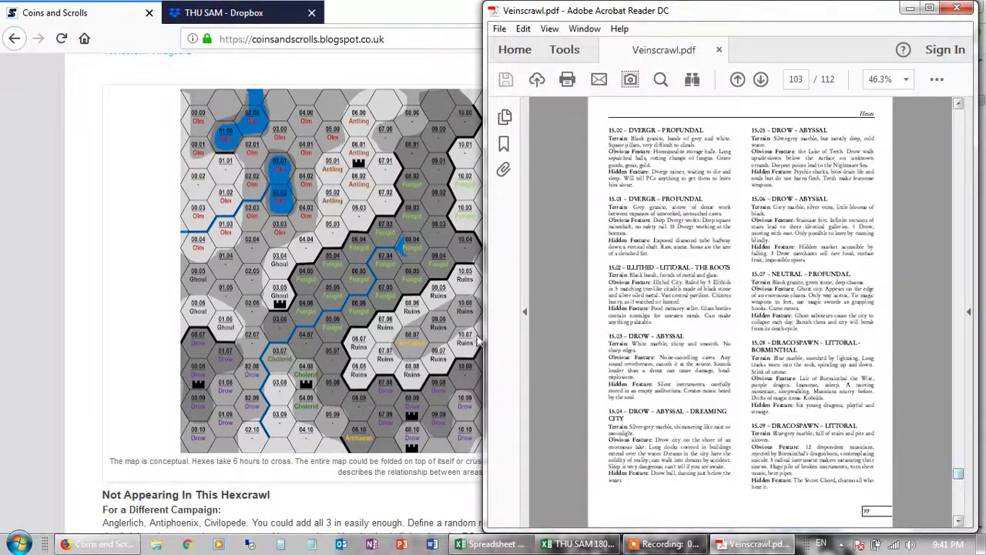
pyautogui.click(153, 245)
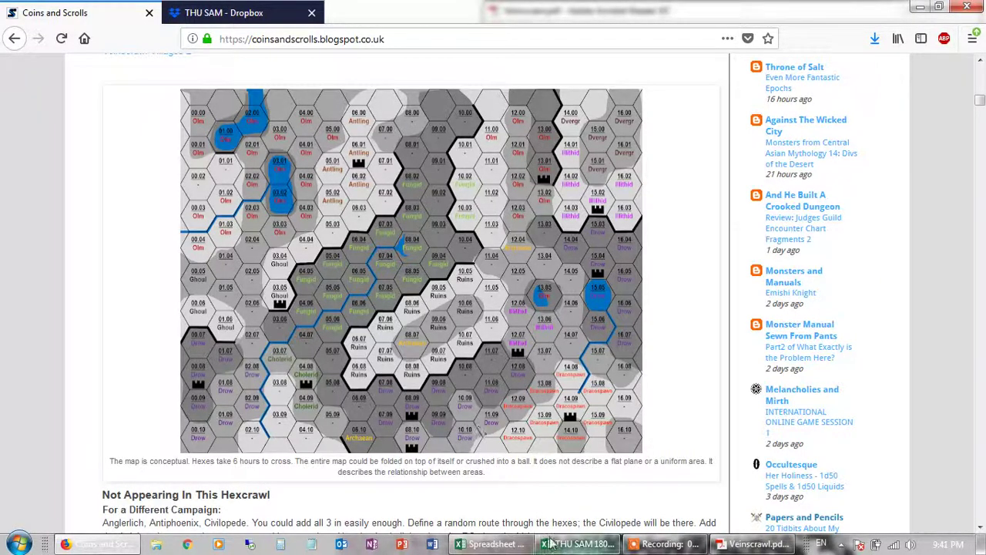
# Bring up the Veins Crawl spreadsheet and scroll its Credits sheet right to the links and back.
pyautogui.moveTo(496, 547)
pyautogui.click(493, 482)
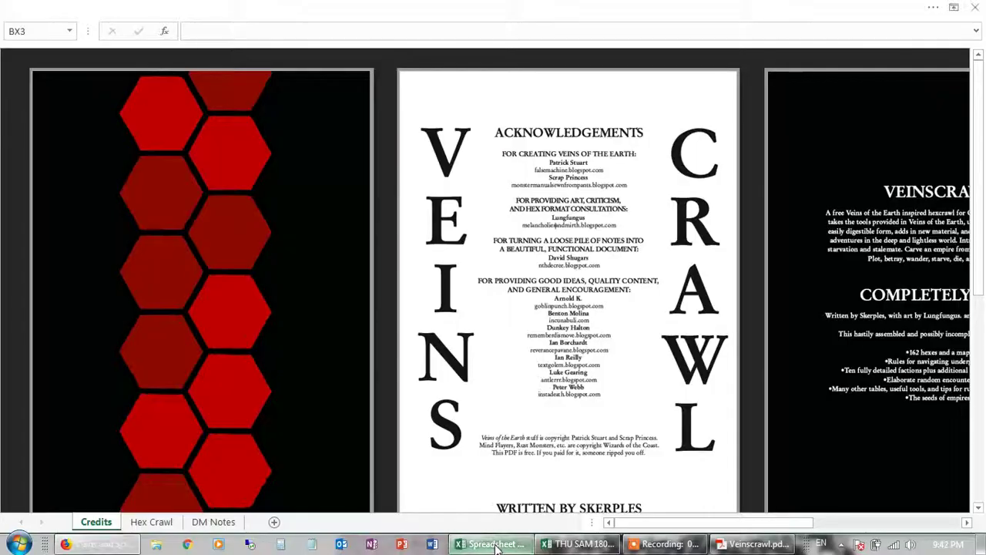
pyautogui.moveTo(707, 523); pyautogui.dragTo(882, 505)
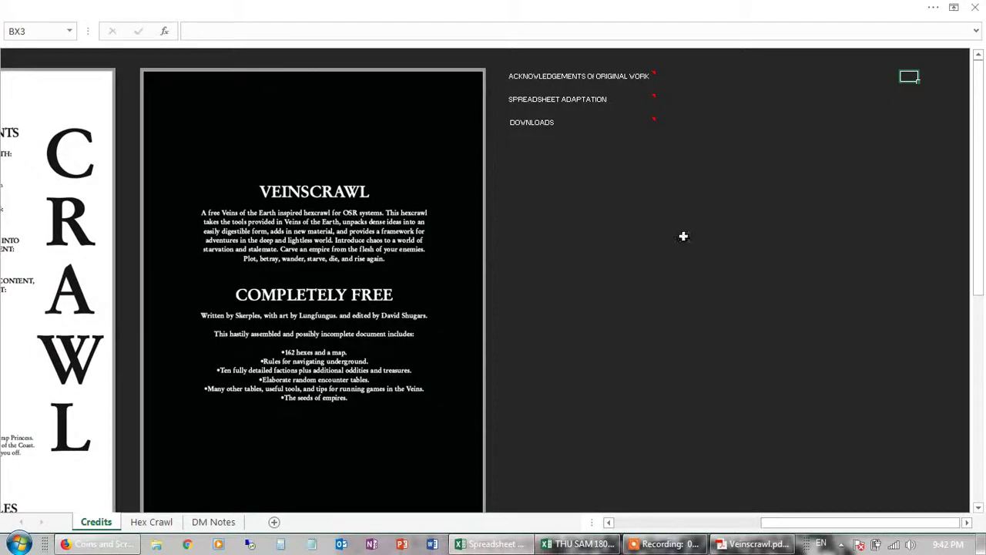
pyautogui.moveTo(627, 78)
pyautogui.moveTo(781, 524); pyautogui.dragTo(616, 523)
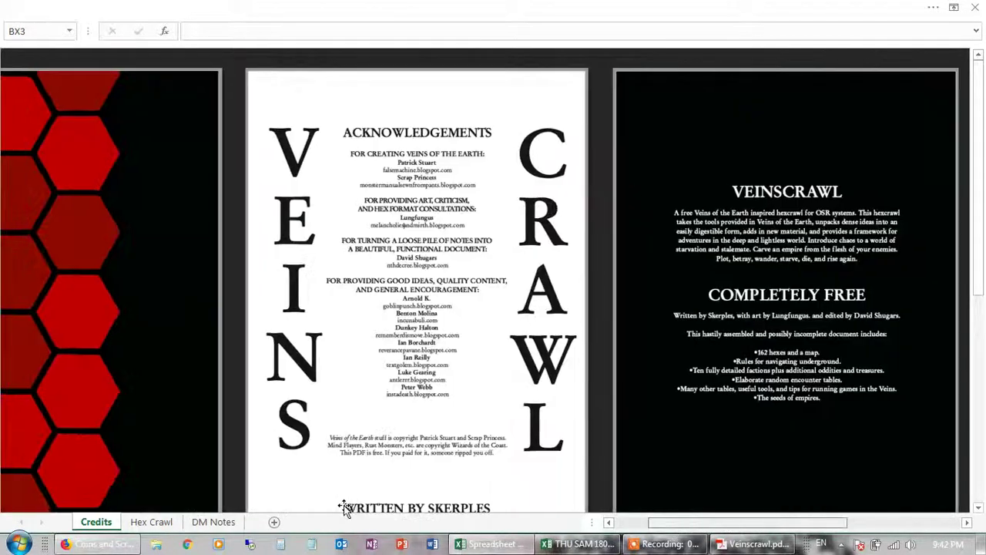
# Switch to the Hex Crawl sheet and restore the full ribbon of tabs and commands.
pyautogui.click(152, 522)
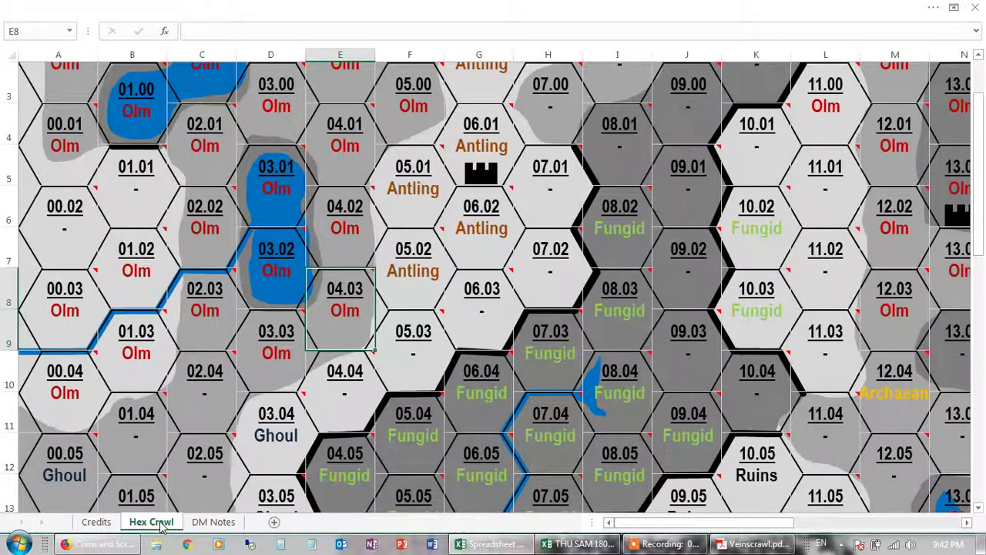
pyautogui.click(954, 7)
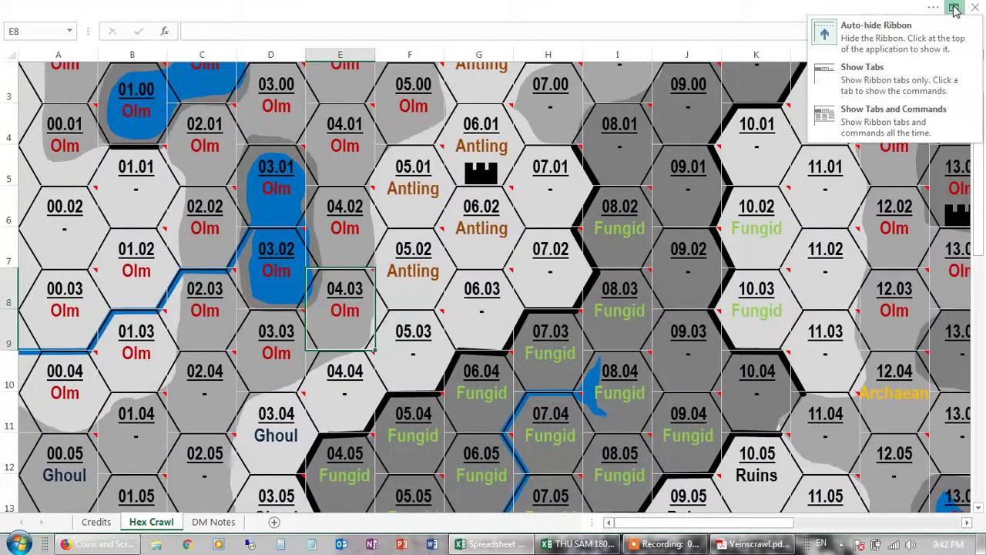
pyautogui.click(906, 40)
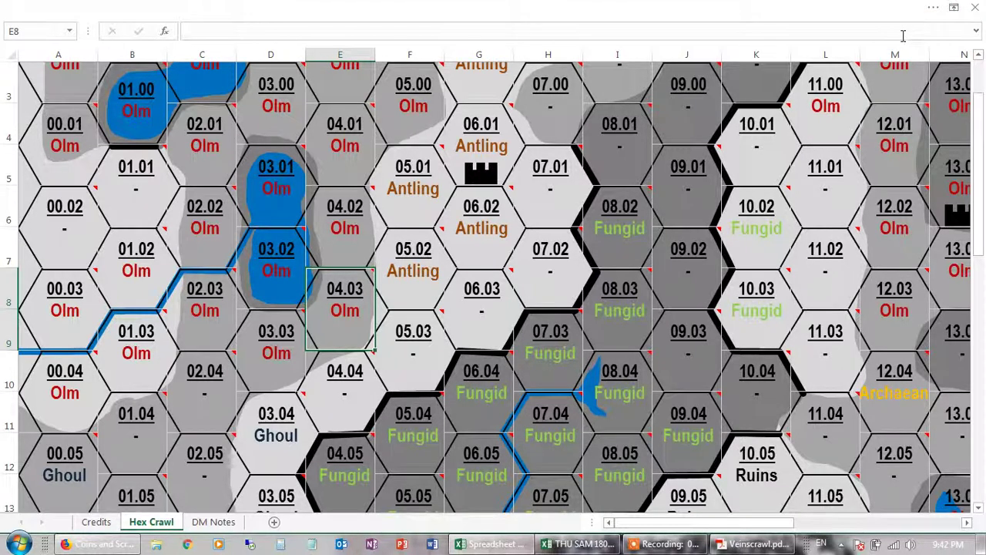
pyautogui.click(954, 7)
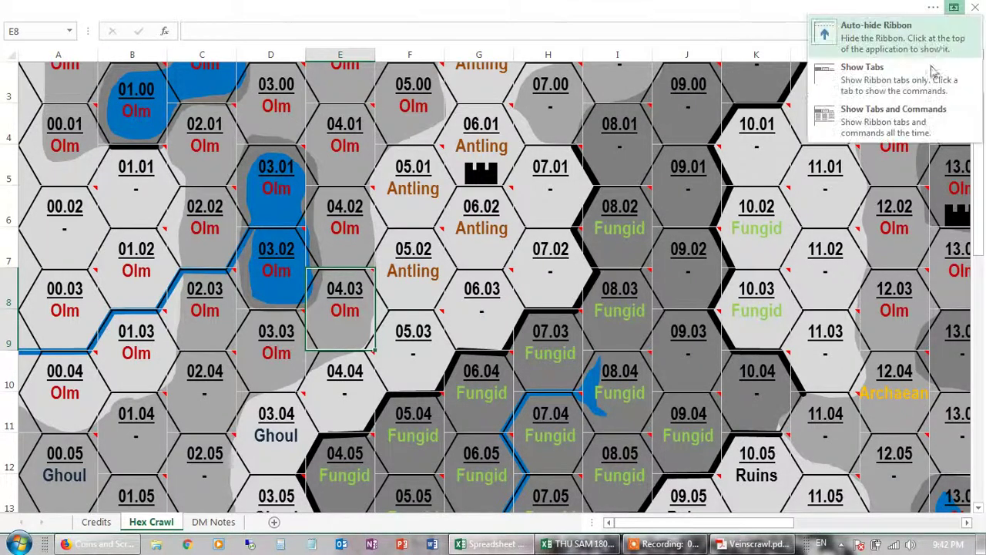
pyautogui.click(906, 119)
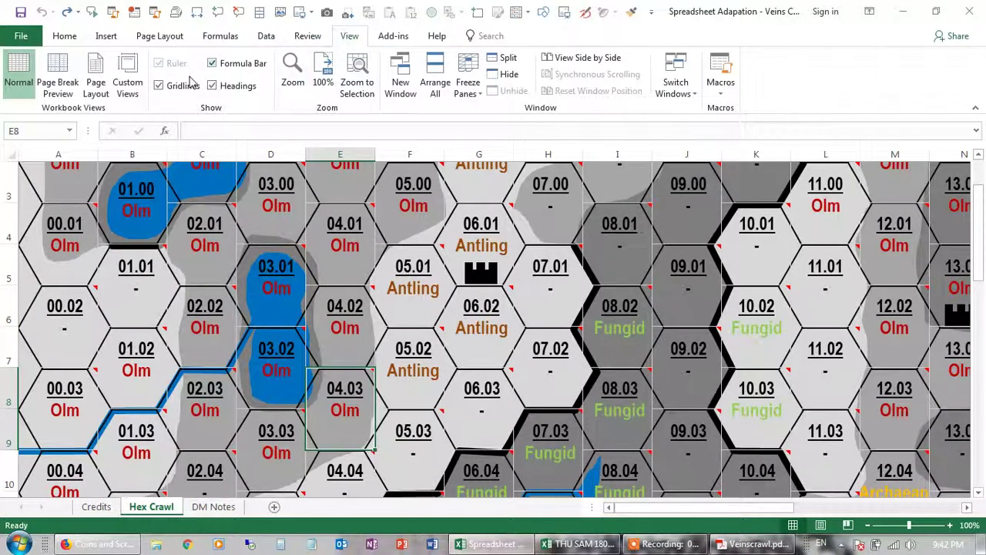
# Turn off the sheet's gridlines and set the ribbon to auto-hide.
pyautogui.click(163, 87)
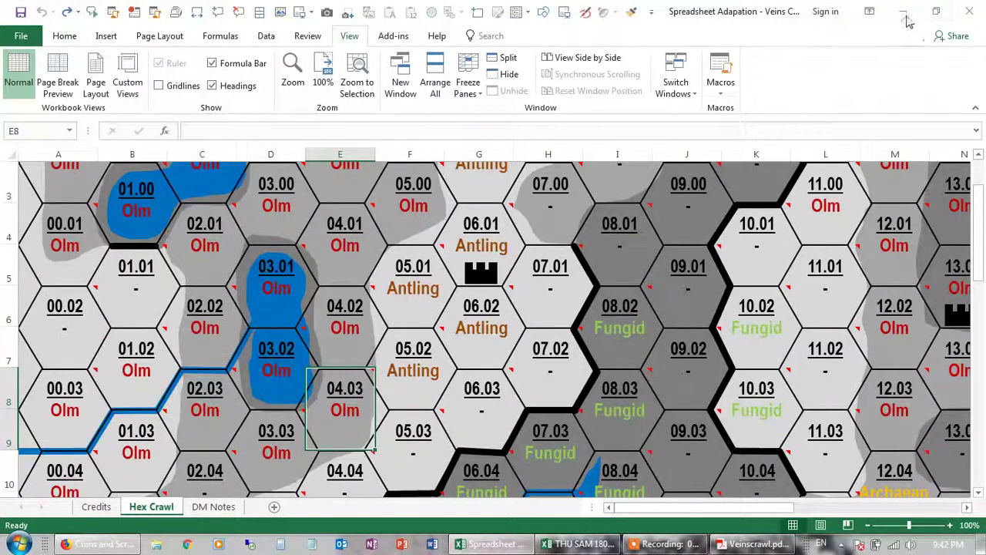
pyautogui.click(865, 16)
pyautogui.click(874, 38)
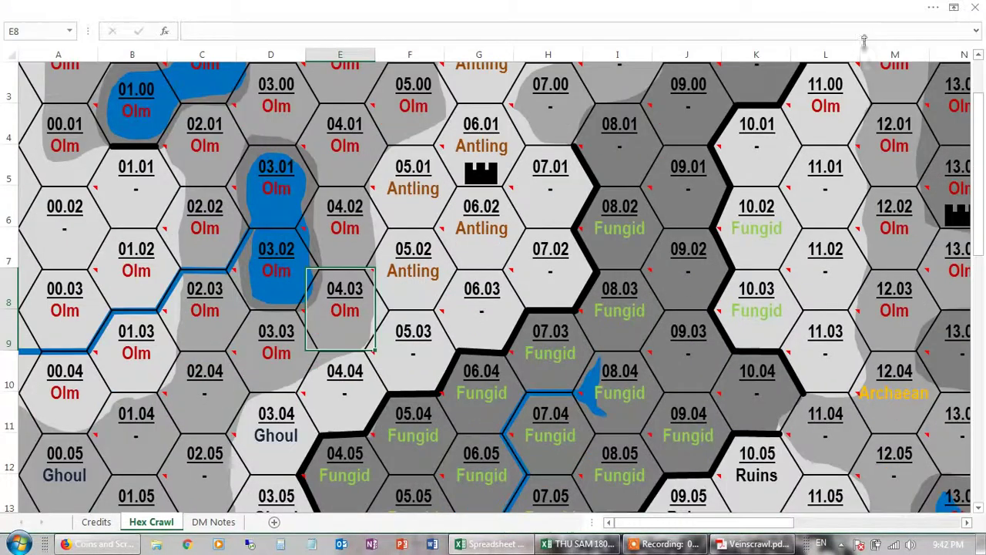
pyautogui.moveTo(667, 90)
pyautogui.moveTo(489, 133)
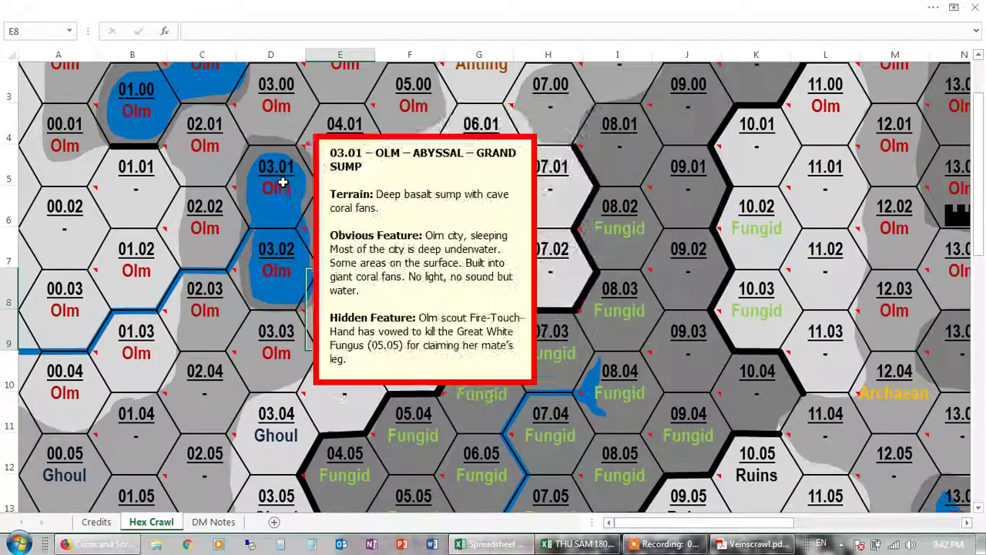
pyautogui.moveTo(409, 311)
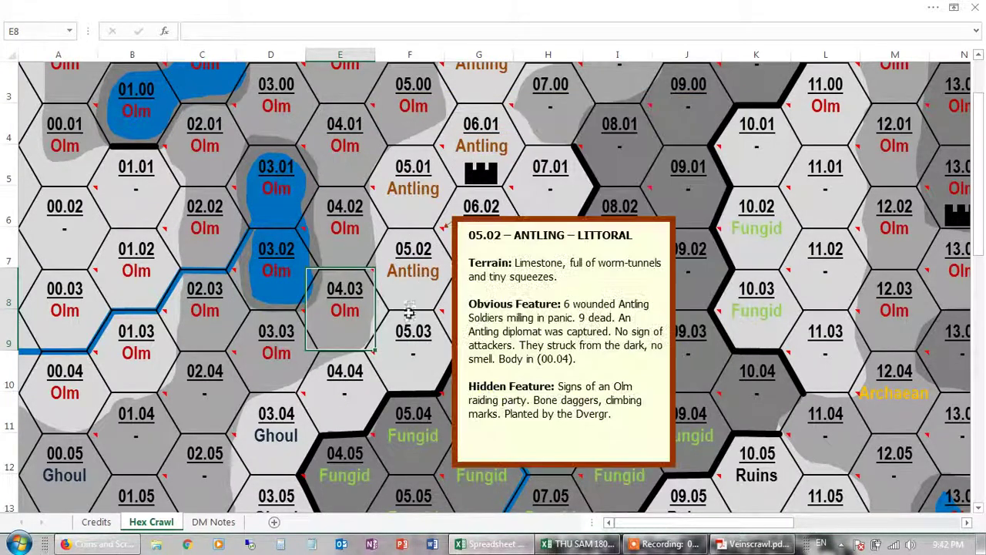
pyautogui.moveTo(194, 383)
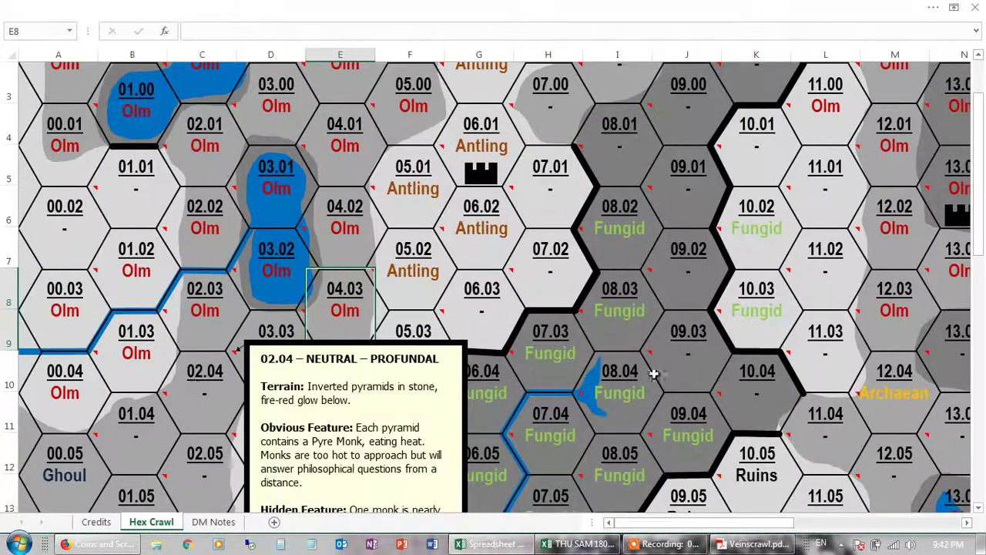
pyautogui.moveTo(630, 322)
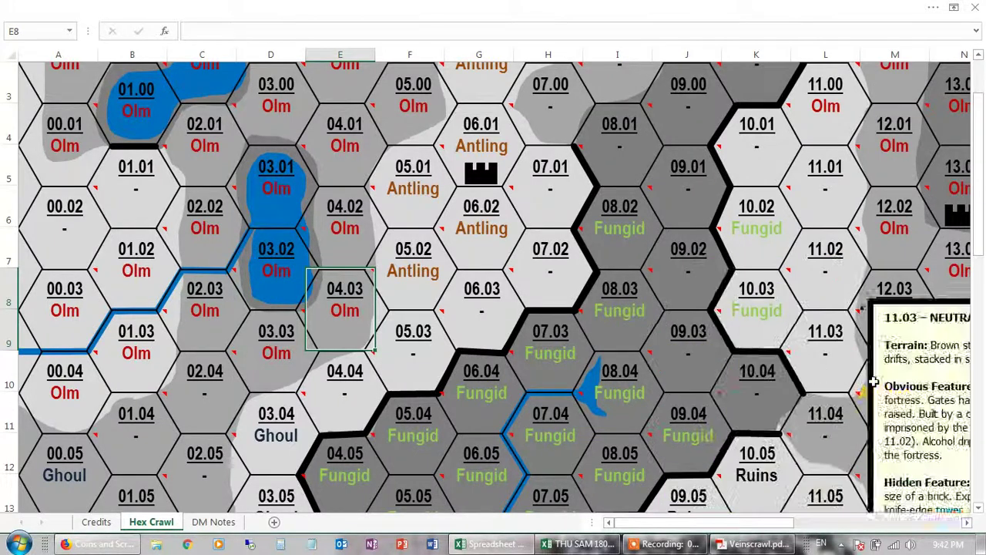
pyautogui.moveTo(906, 222)
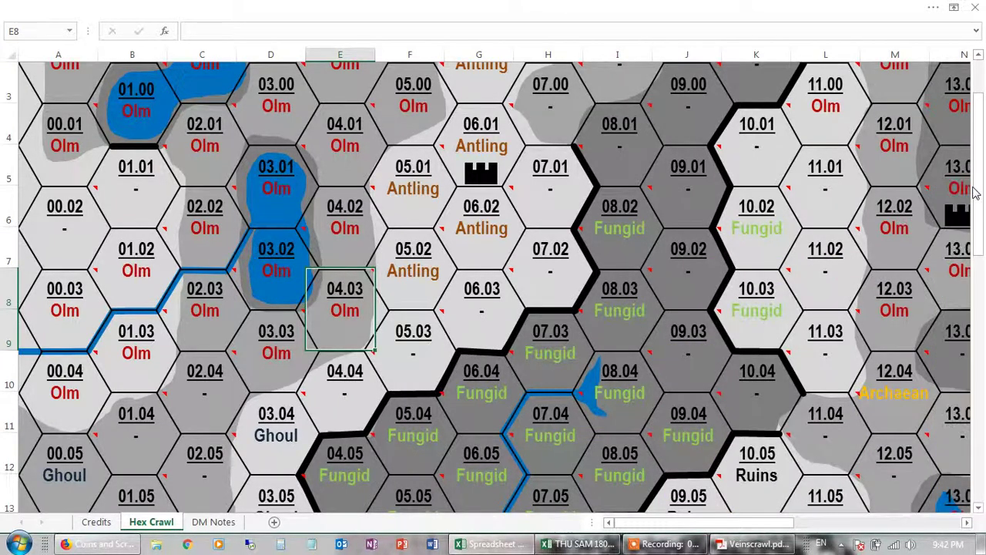
pyautogui.moveTo(978, 231); pyautogui.dragTo(982, 271)
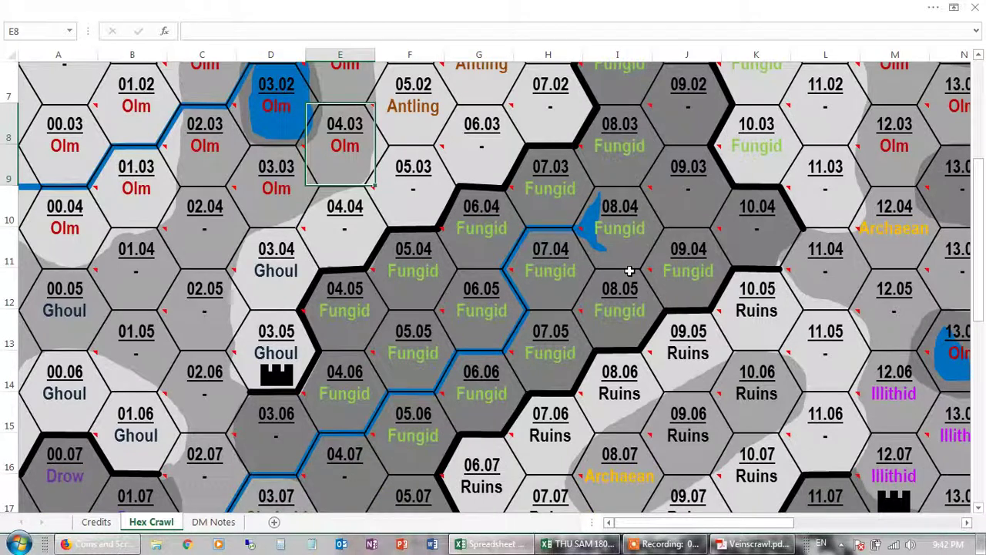
pyautogui.moveTo(273, 351)
pyautogui.moveTo(981, 248); pyautogui.dragTo(980, 267)
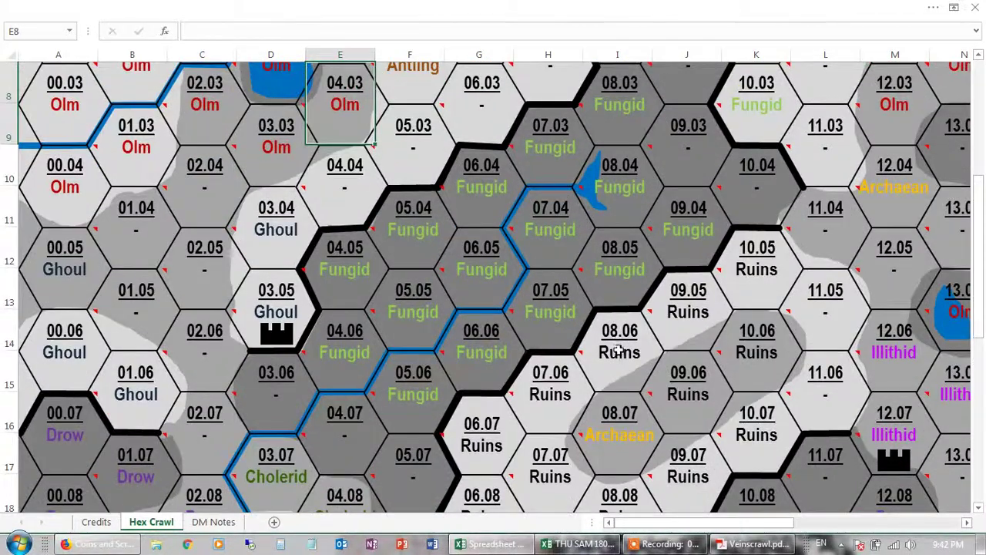
pyautogui.moveTo(620, 351)
pyautogui.moveTo(504, 224)
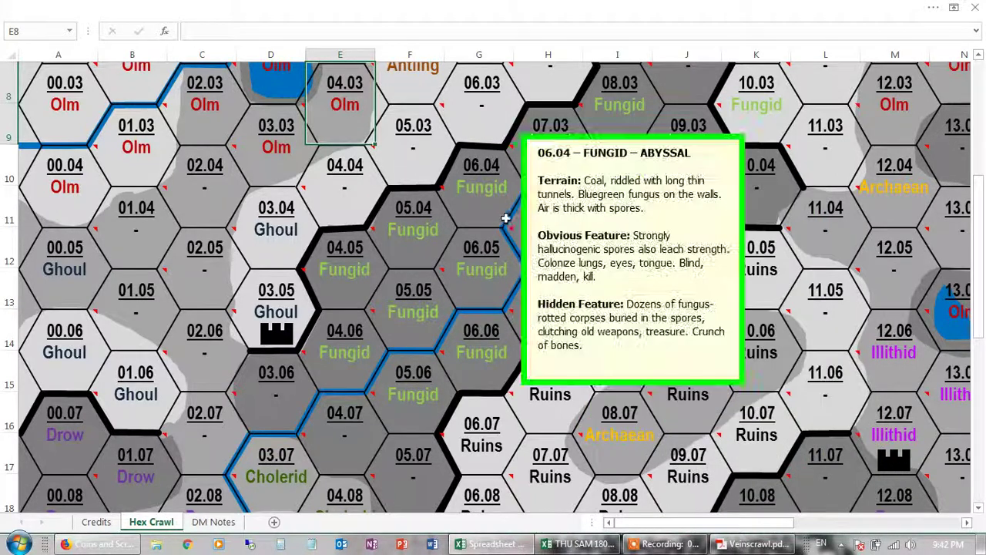
pyautogui.click(487, 196)
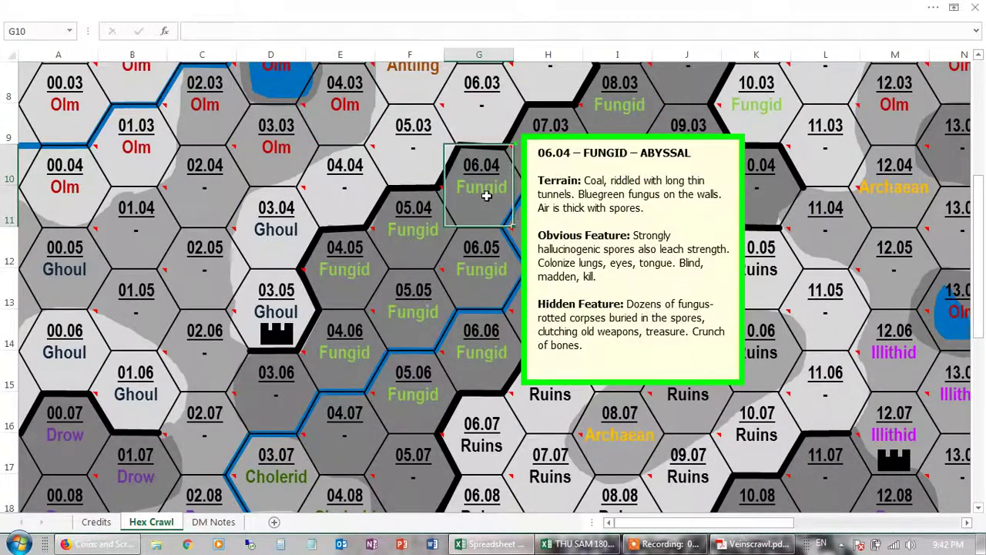
# Edit cell G10's comment for hex 06.04, appending 'Killed the boss' and fixing its spelling.
pyautogui.rightClick(486, 197)
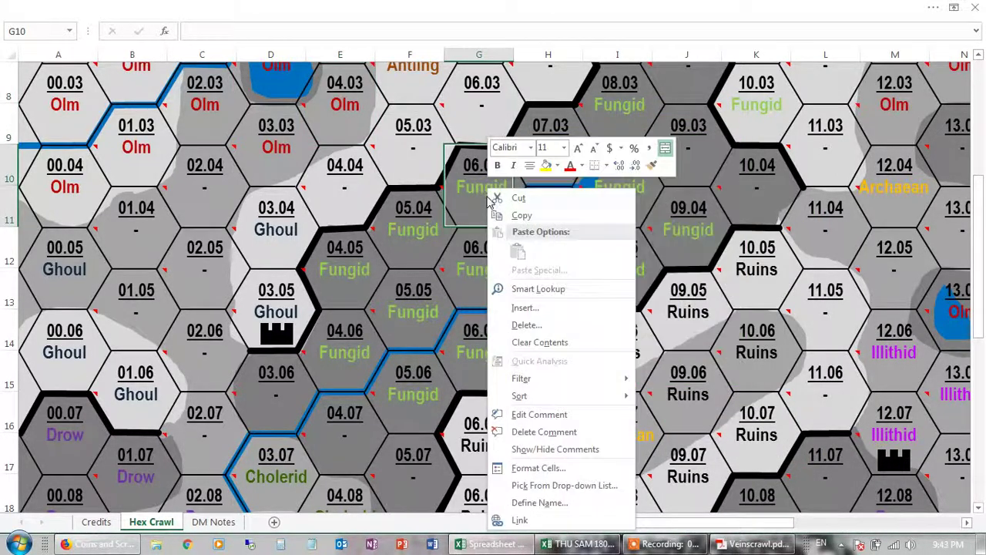
pyautogui.click(533, 414)
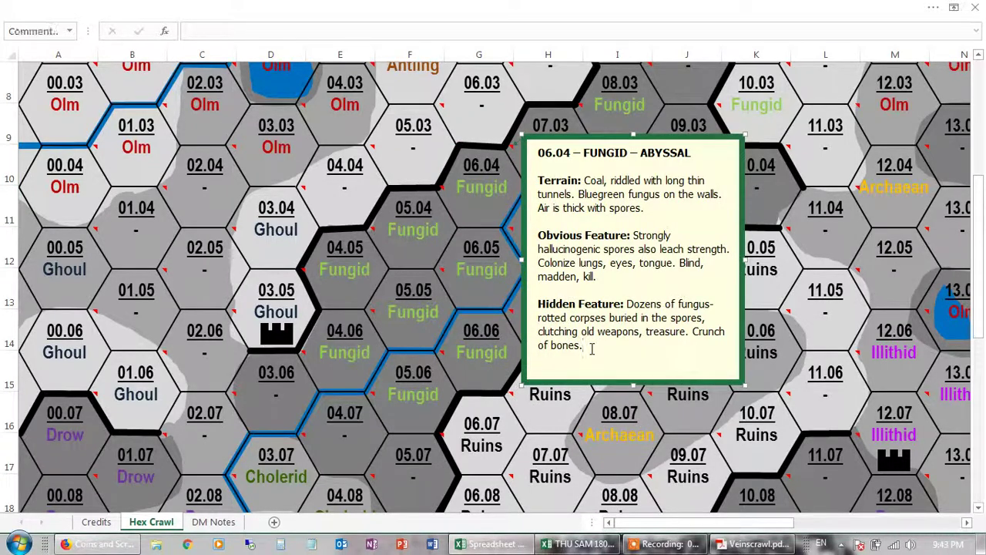
pyautogui.press('Return')
pyautogui.press('Return')
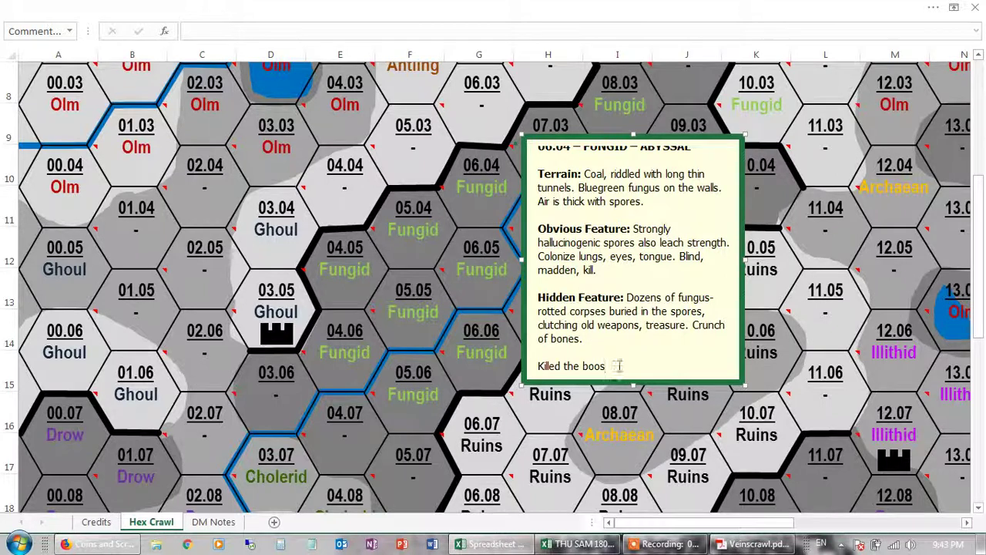
pyautogui.press('BackSpace')
pyautogui.press('BackSpace')
pyautogui.write('ss')
pyautogui.moveTo(644, 326); pyautogui.dragTo(634, 290)
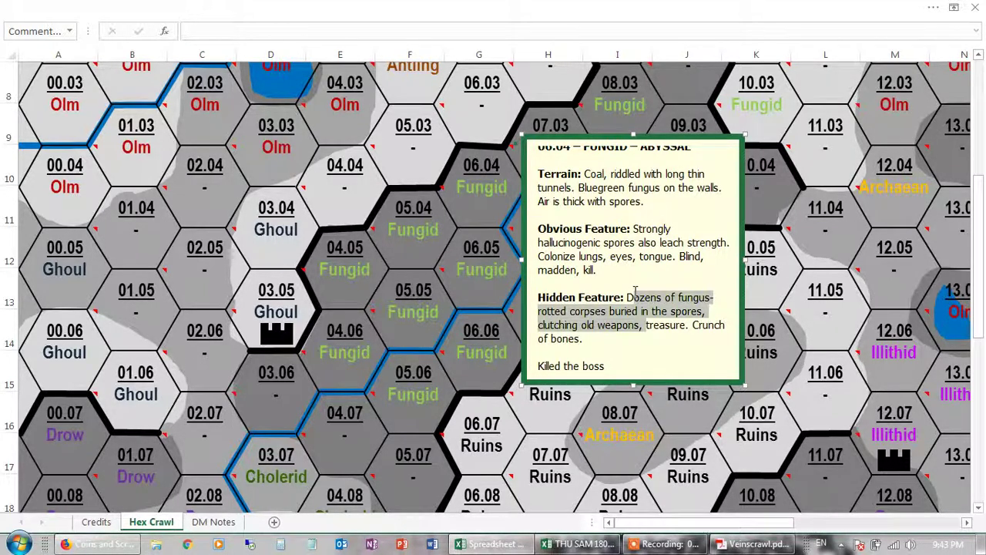
pyautogui.click(691, 342)
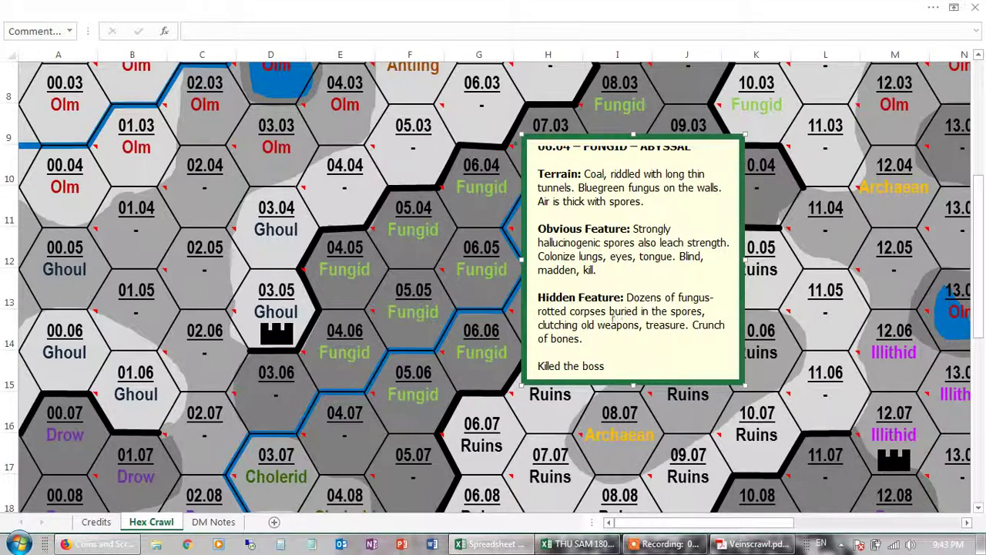
pyautogui.click(370, 278)
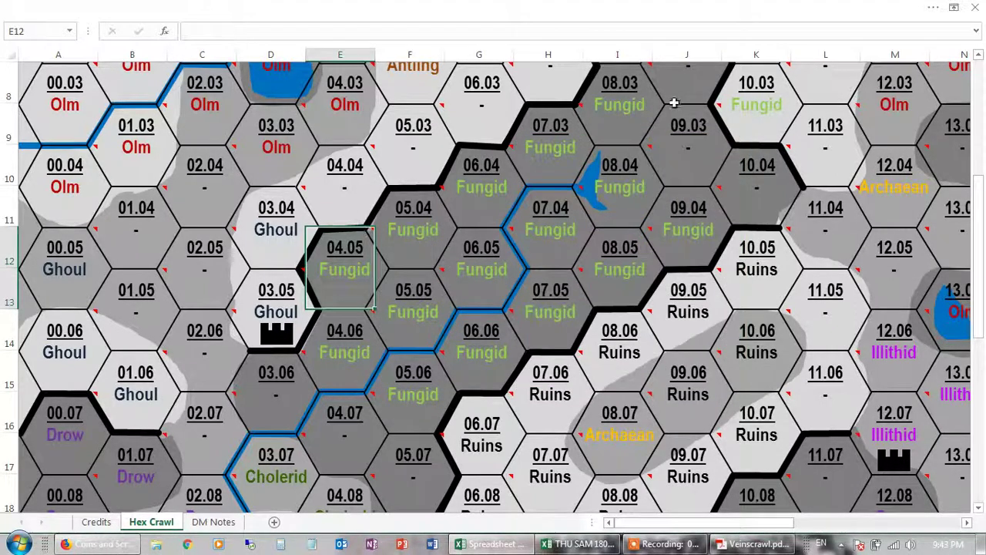
# Restore the full ribbon and delete the Hex Crawl sheet's background via Page Layout.
pyautogui.click(954, 9)
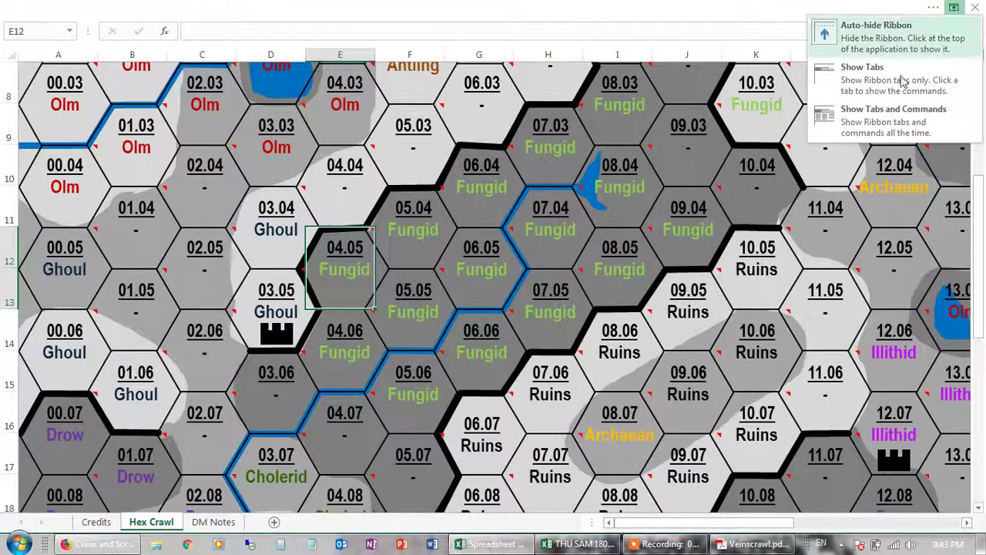
pyautogui.click(879, 123)
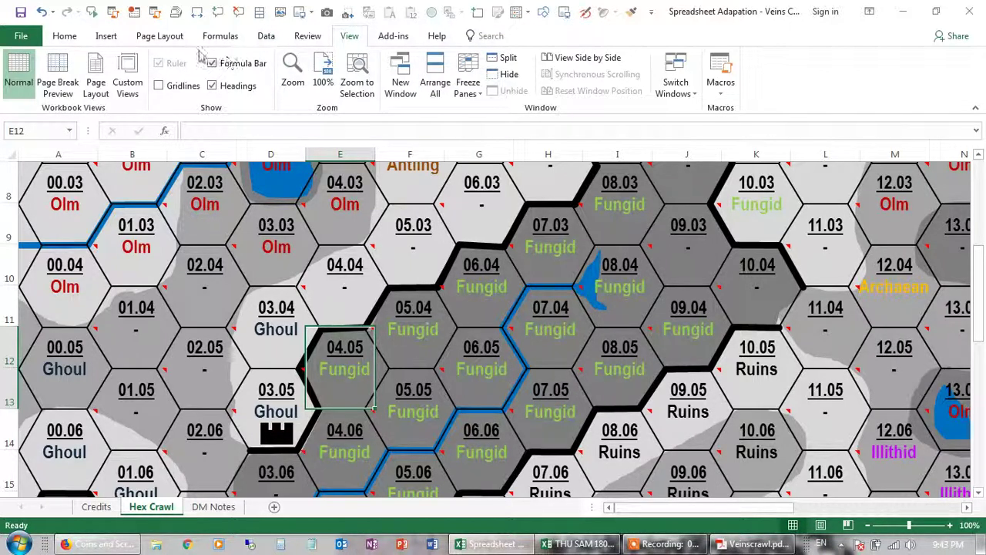
pyautogui.click(160, 36)
pyautogui.click(304, 73)
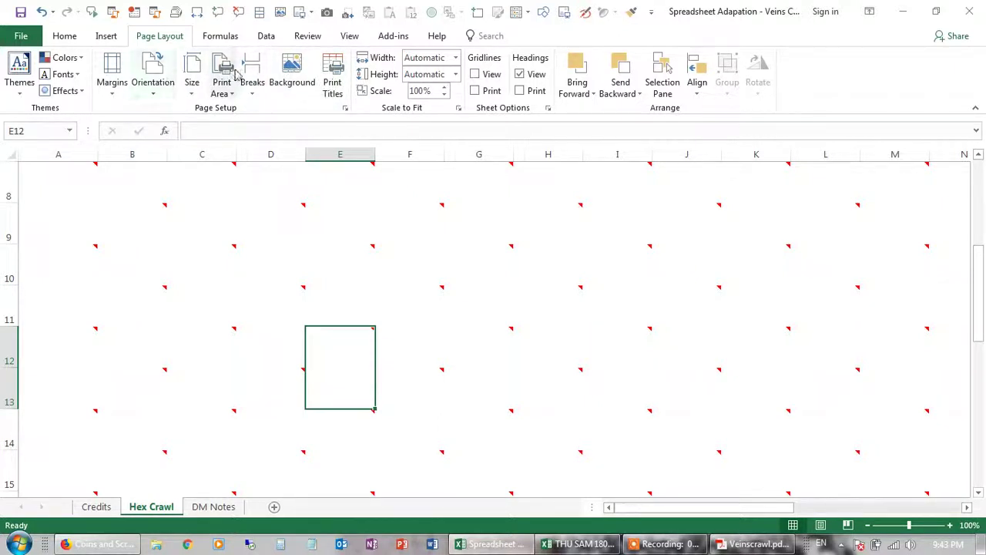
# Turn View gridlines back on, then scroll to the top and inspect the cells' comments.
pyautogui.click(348, 37)
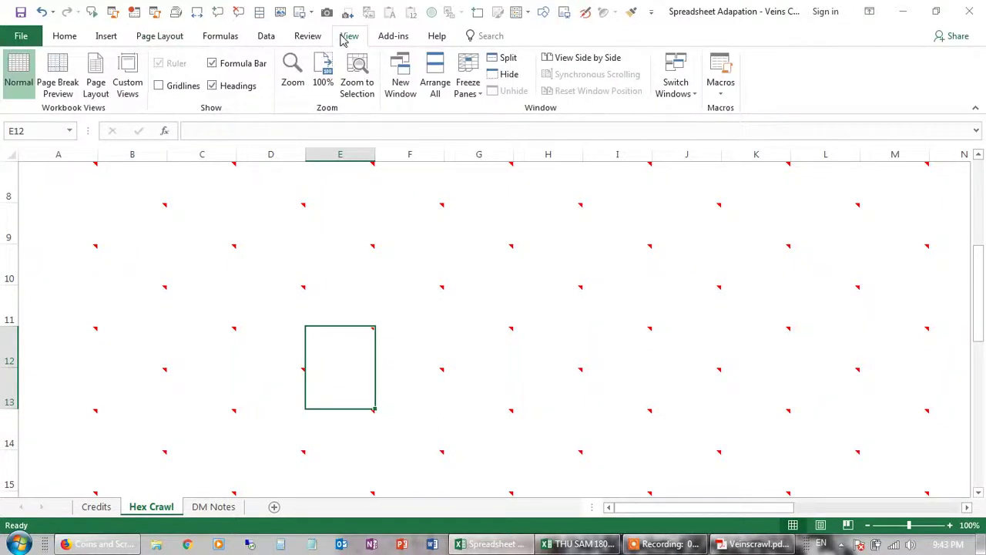
pyautogui.click(160, 86)
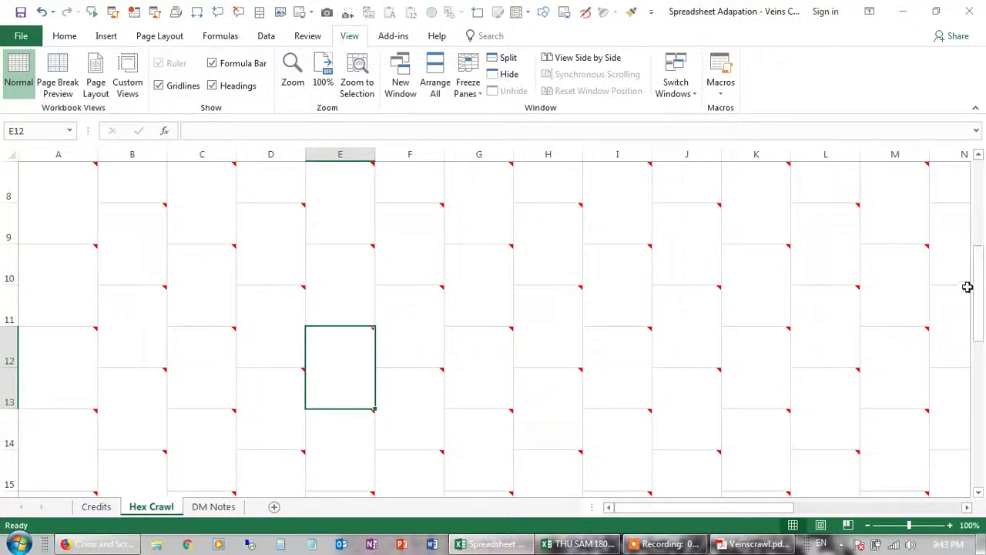
pyautogui.moveTo(975, 286); pyautogui.dragTo(983, 180)
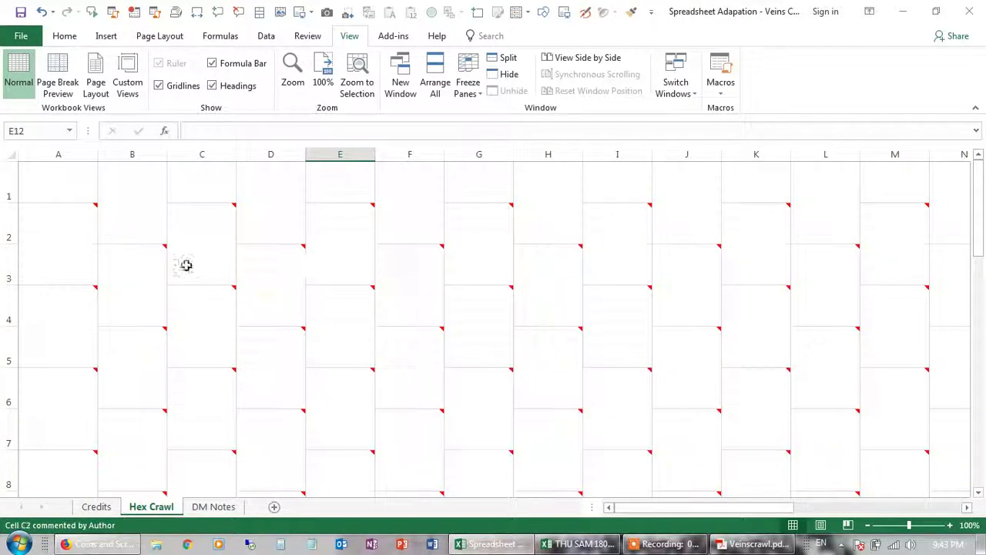
pyautogui.moveTo(84, 263)
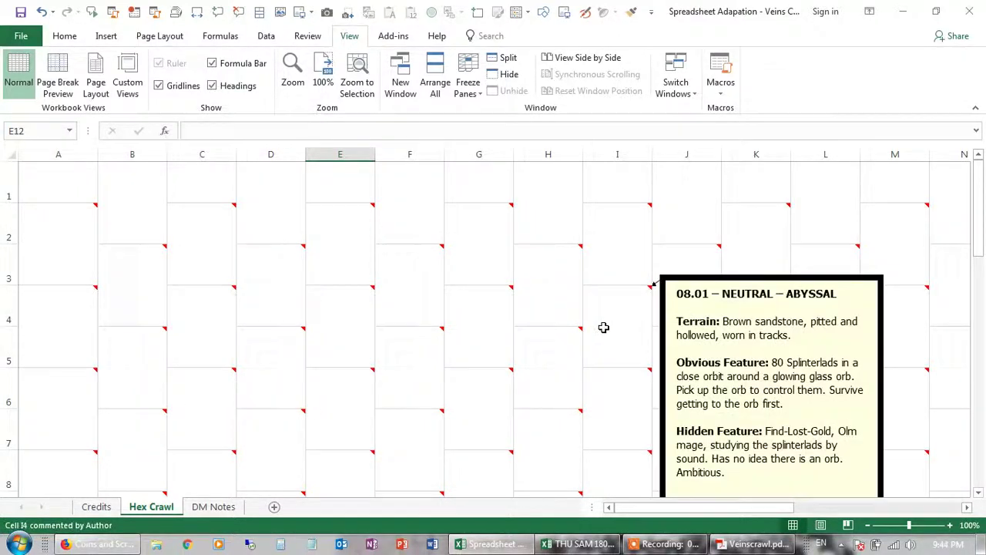
pyautogui.scroll(-3, 383, 196)
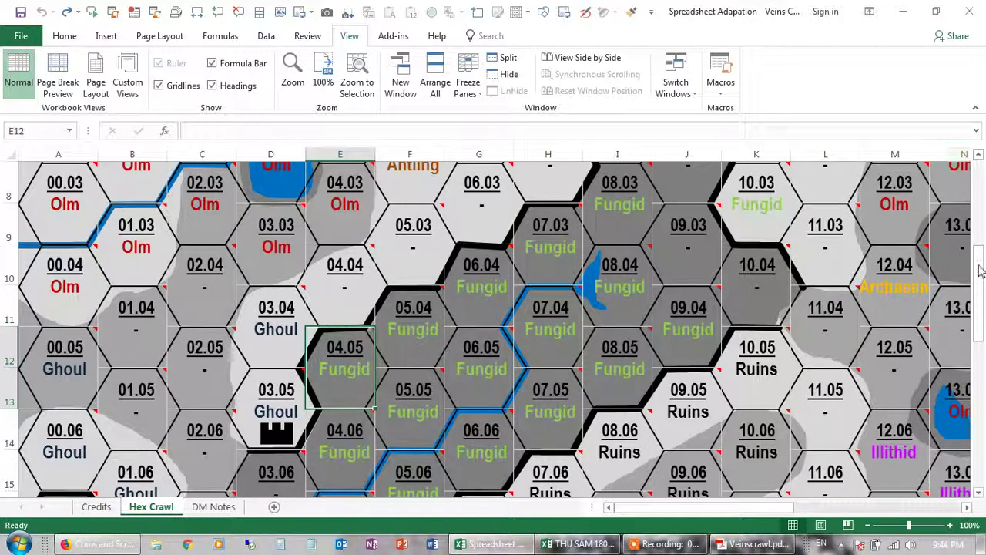
# Scroll the Hex Crawl sheet back to its first row and set the ribbon to Auto-hide.
pyautogui.moveTo(977, 289); pyautogui.dragTo(977, 198)
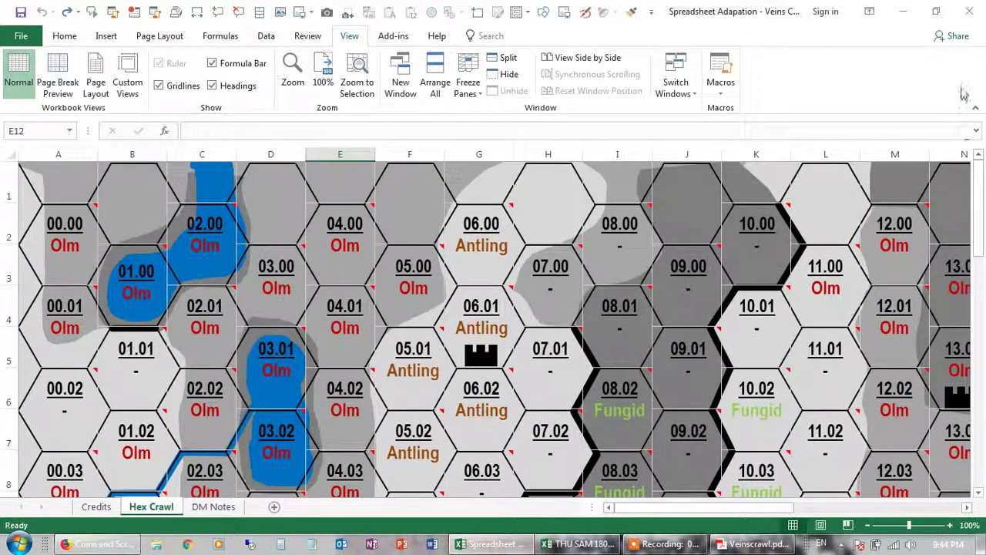
pyautogui.click(871, 15)
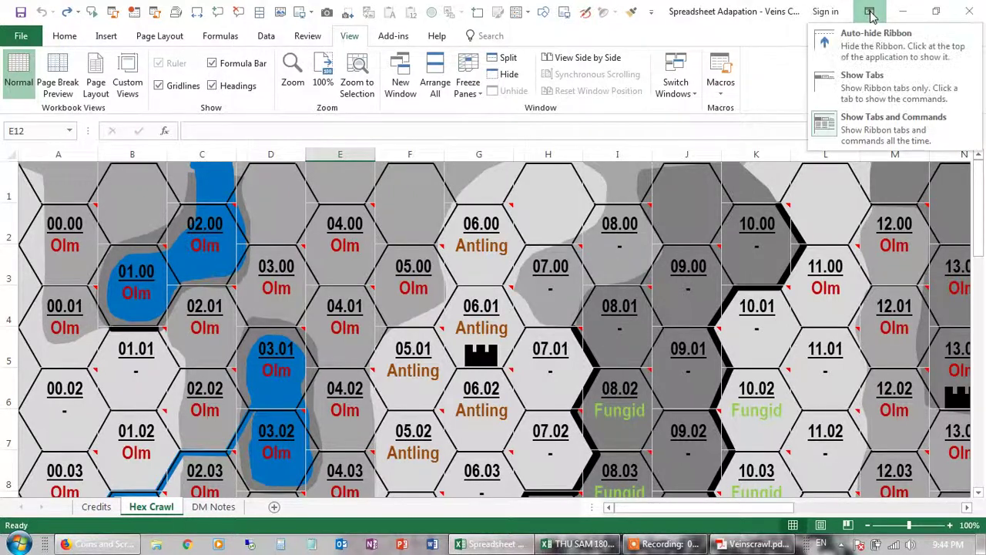
pyautogui.click(832, 31)
pyautogui.moveTo(826, 208)
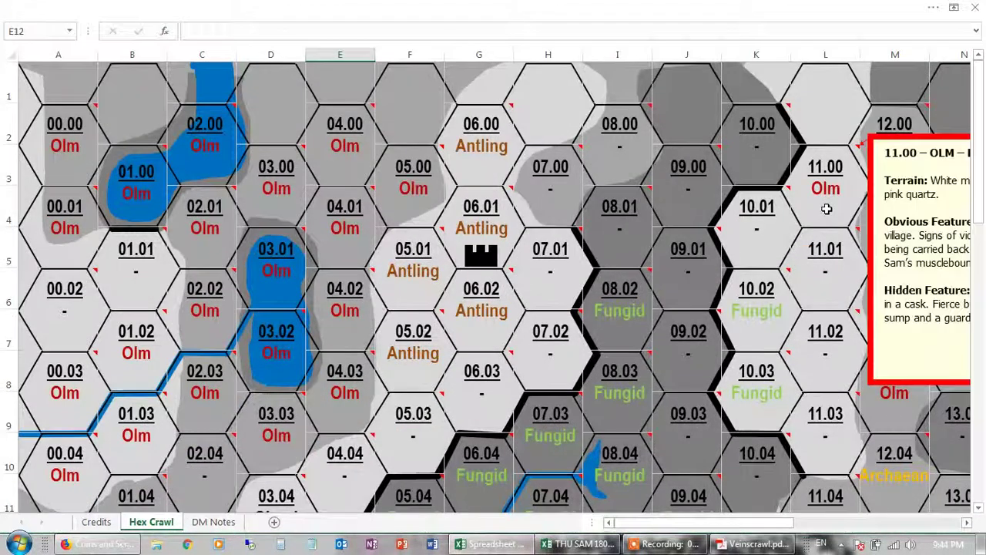